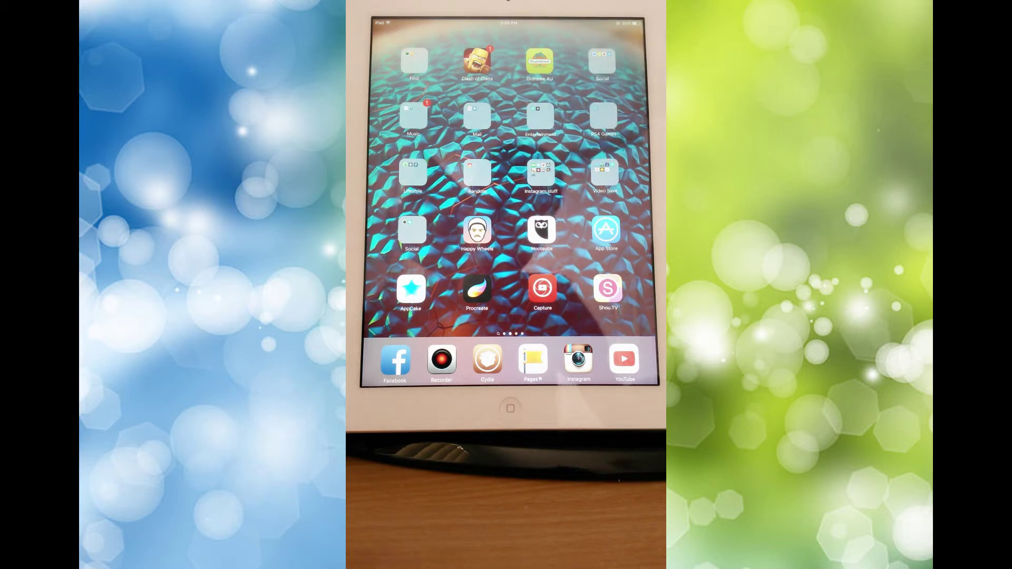
Add the repo.insanelyi repository URL as a new Cydia package source.
left_click(487, 361)
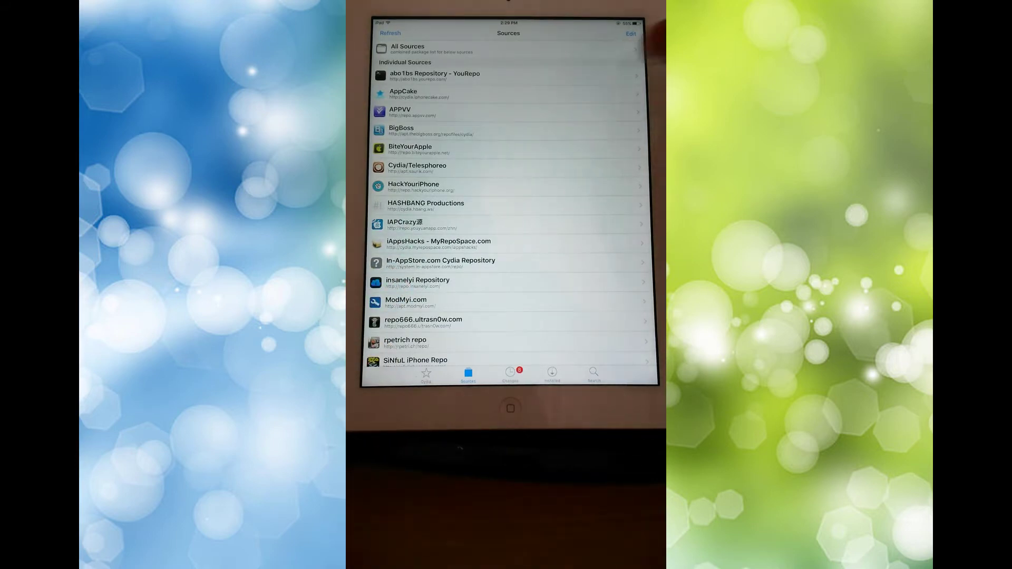
left_click(629, 33)
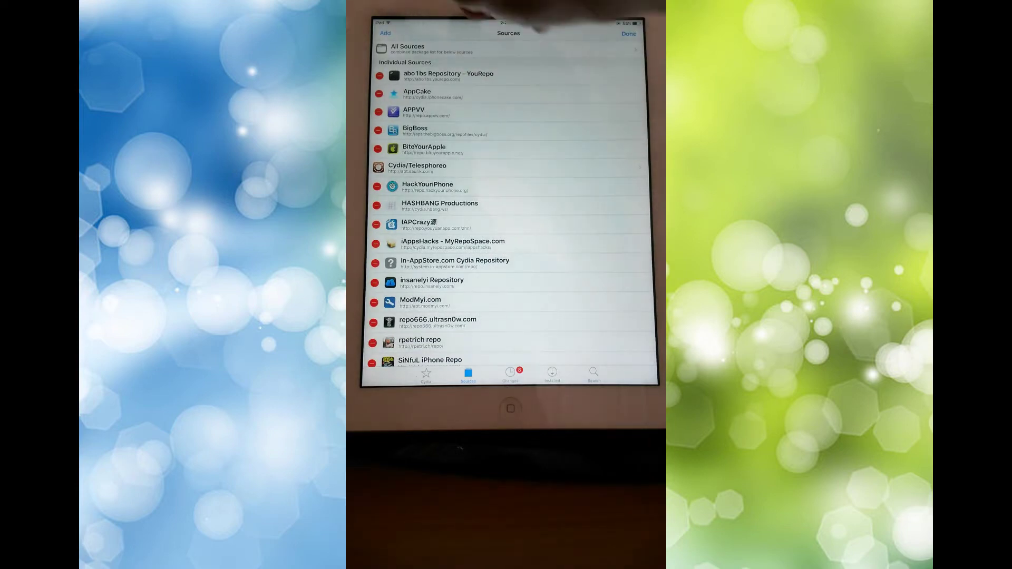
left_click(386, 32)
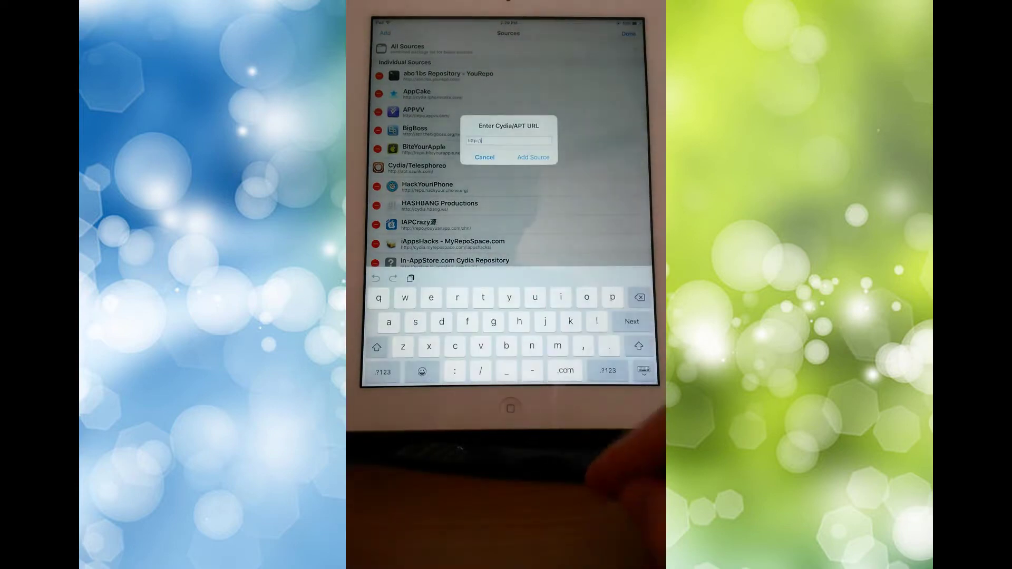
type("w")
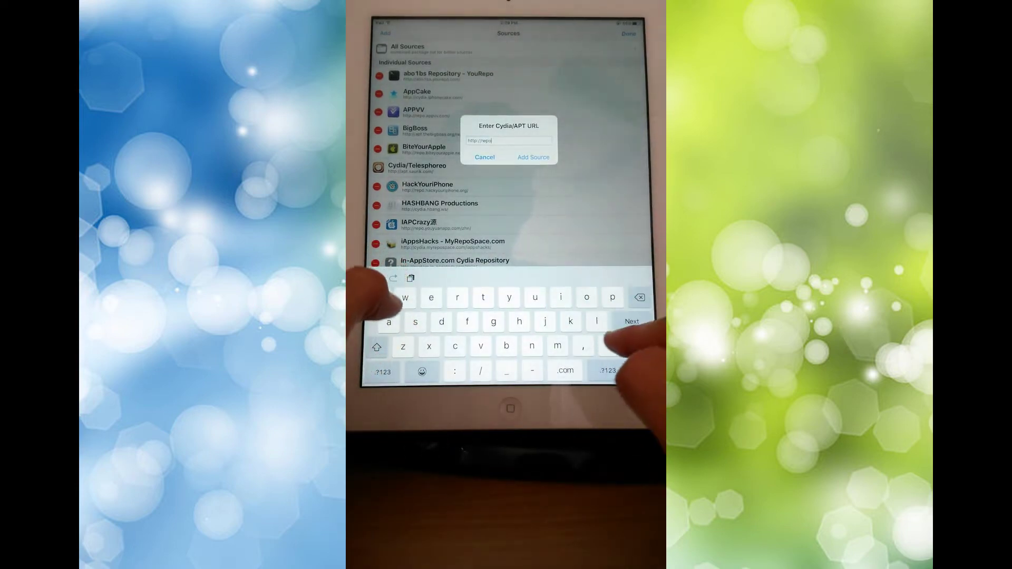
type(".insane")
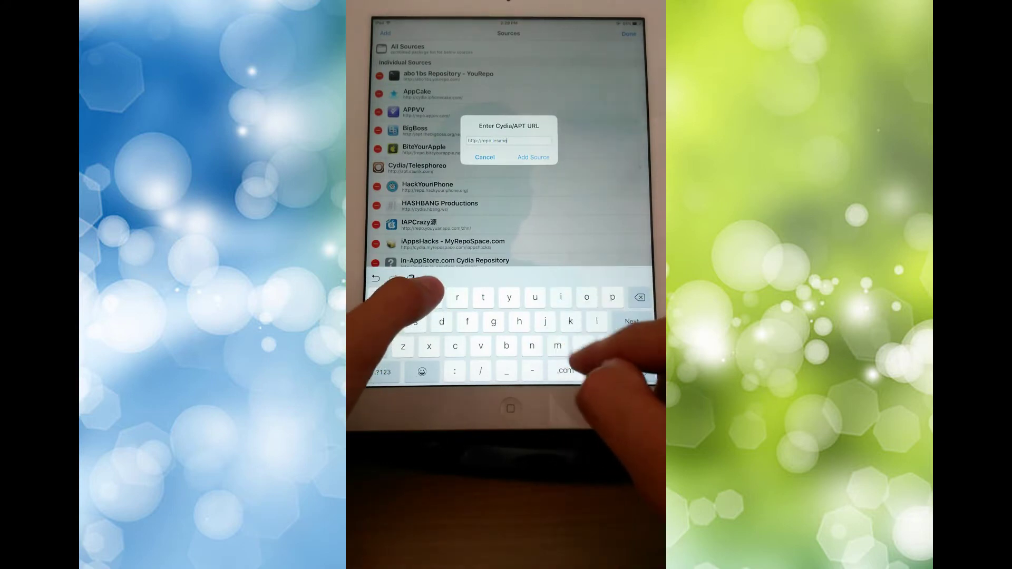
type("lyi")
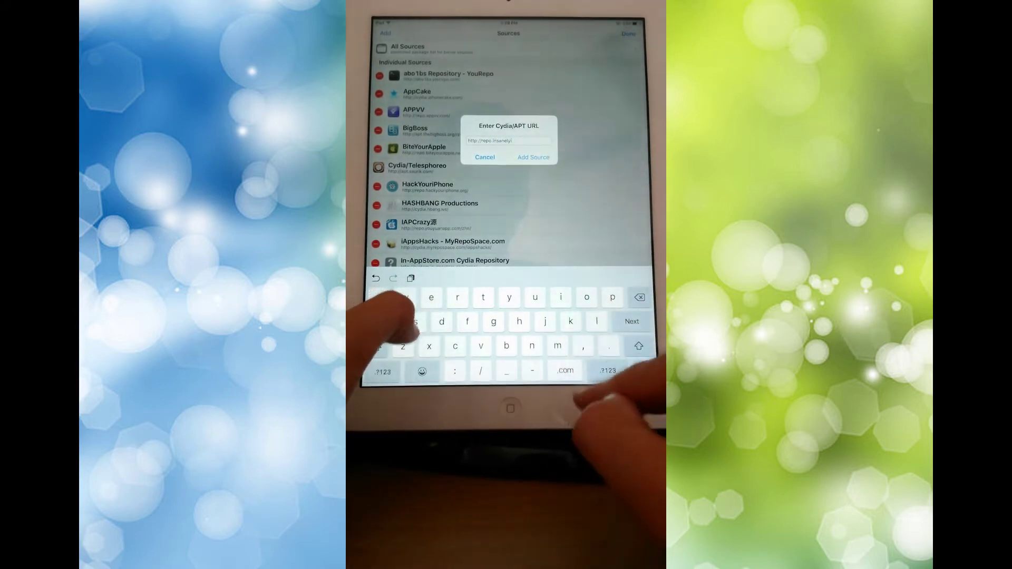
type(".com")
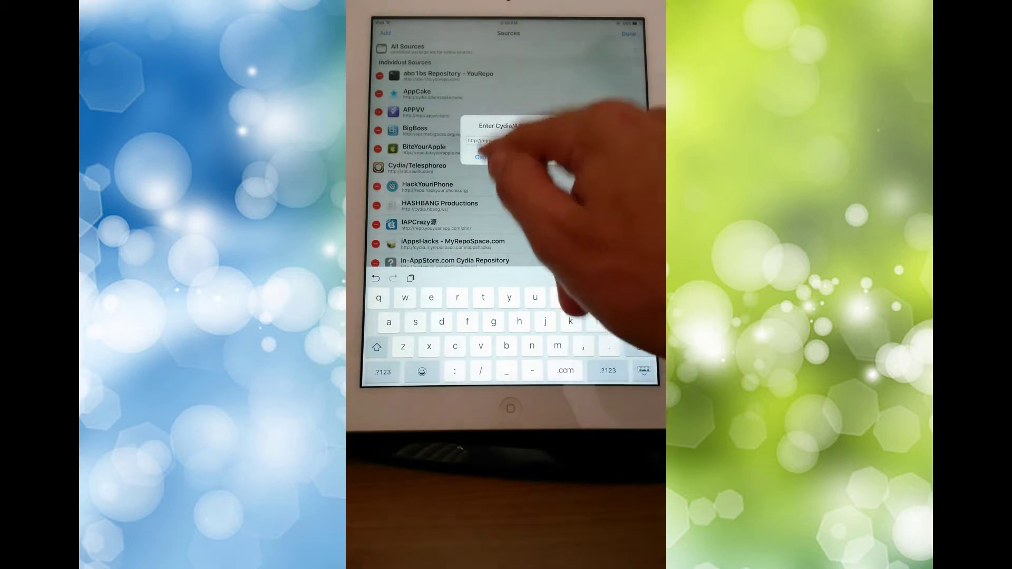
left_click(533, 157)
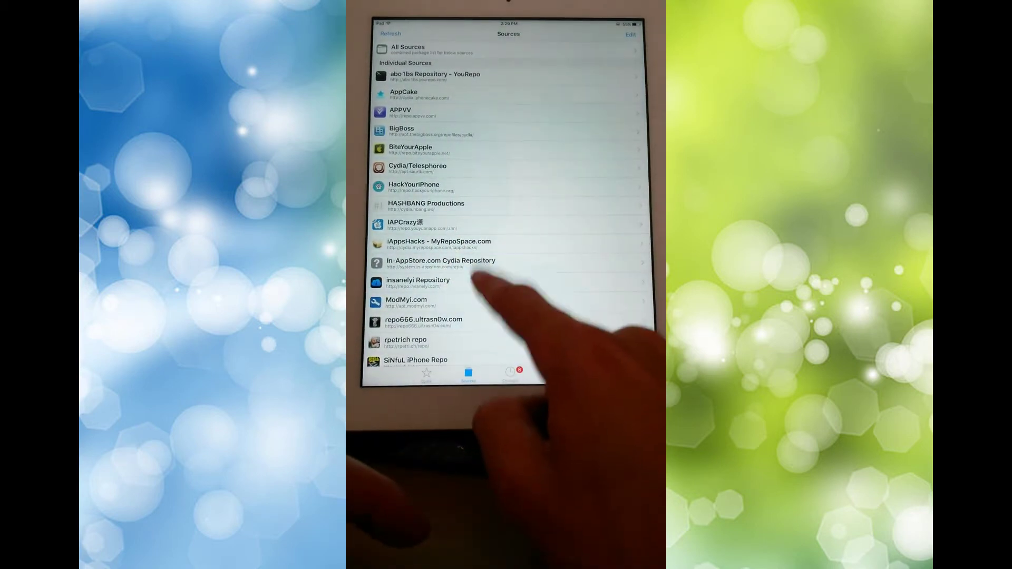
Browse the insanelyi source, view the Display Recorder package page, then return to the home screen.
left_click(459, 282)
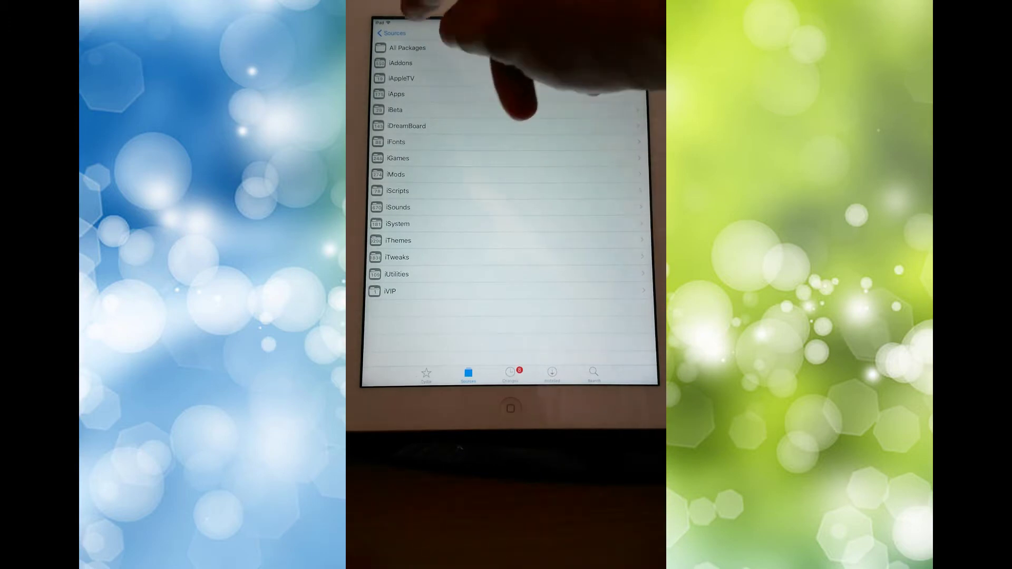
left_click(393, 33)
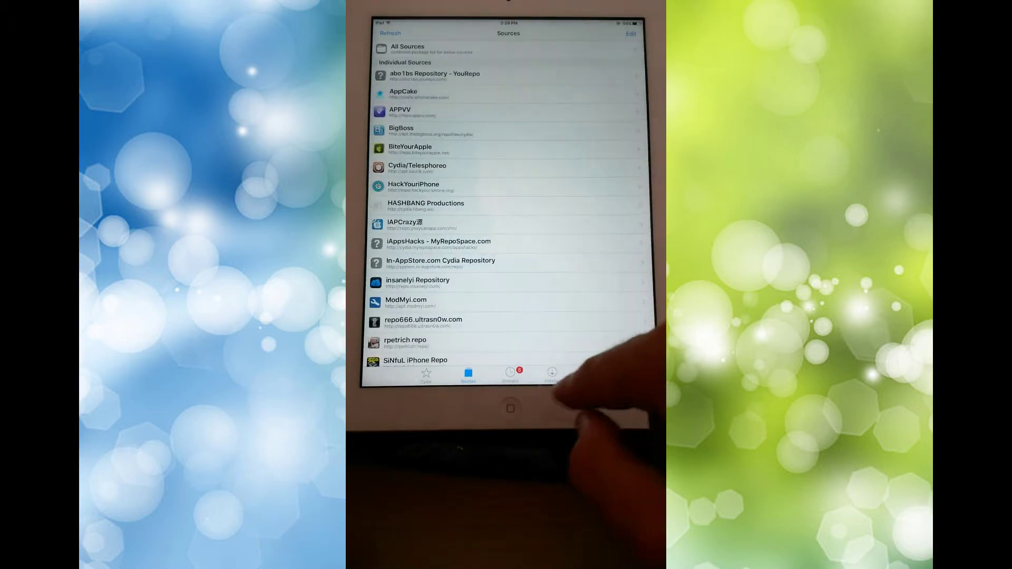
left_click(594, 373)
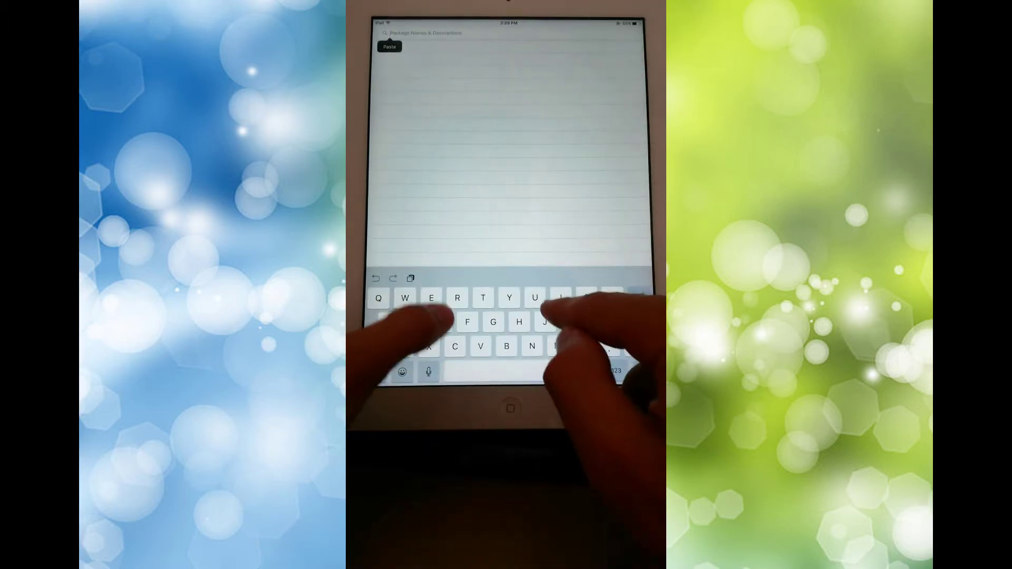
type("bisplay re")
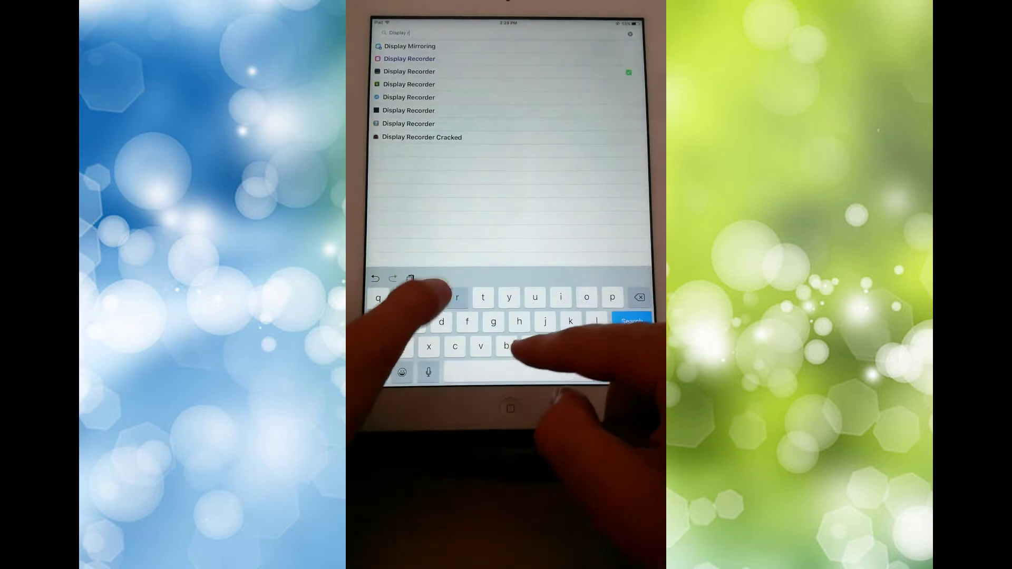
left_click(554, 60)
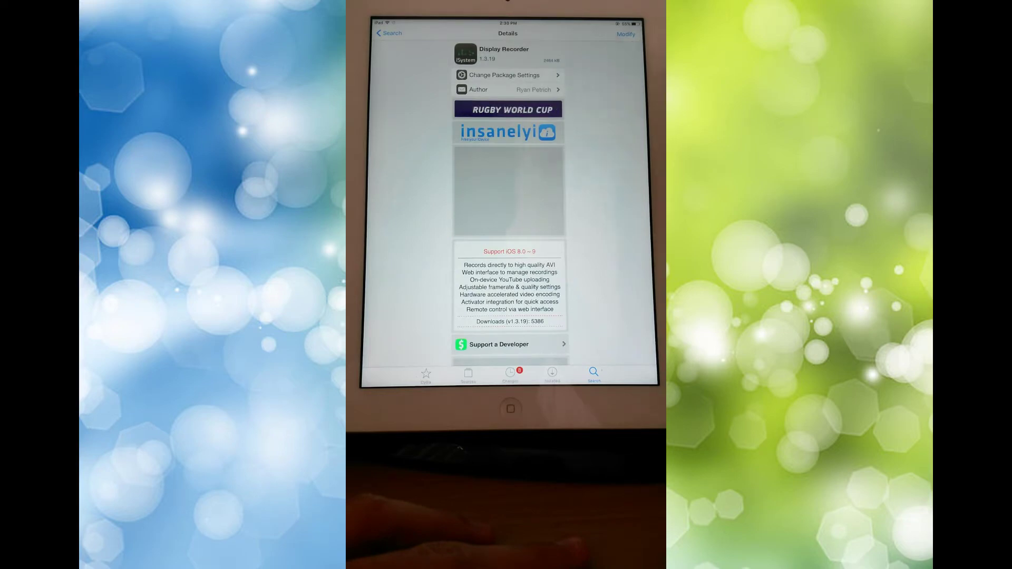
left_click(388, 33)
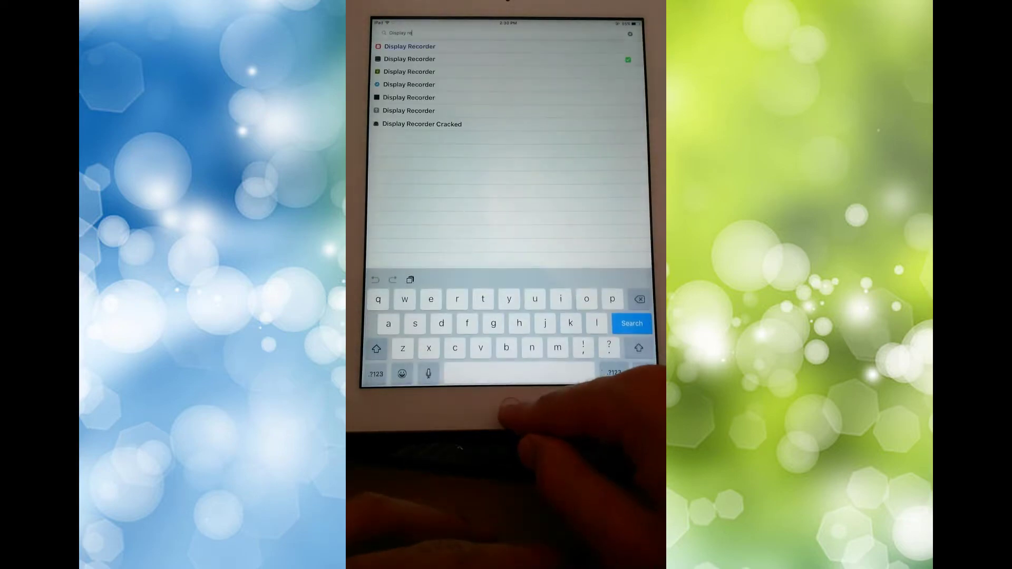
left_click(510, 407)
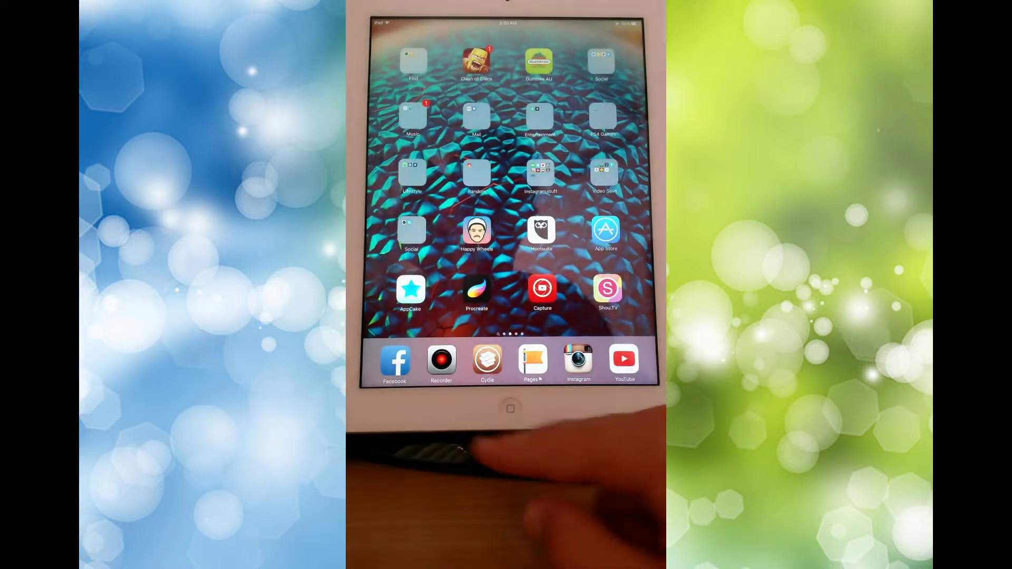
Launch Display Recorder, dismiss its startup alert, and refresh the October 2015 recordings list.
left_click(442, 361)
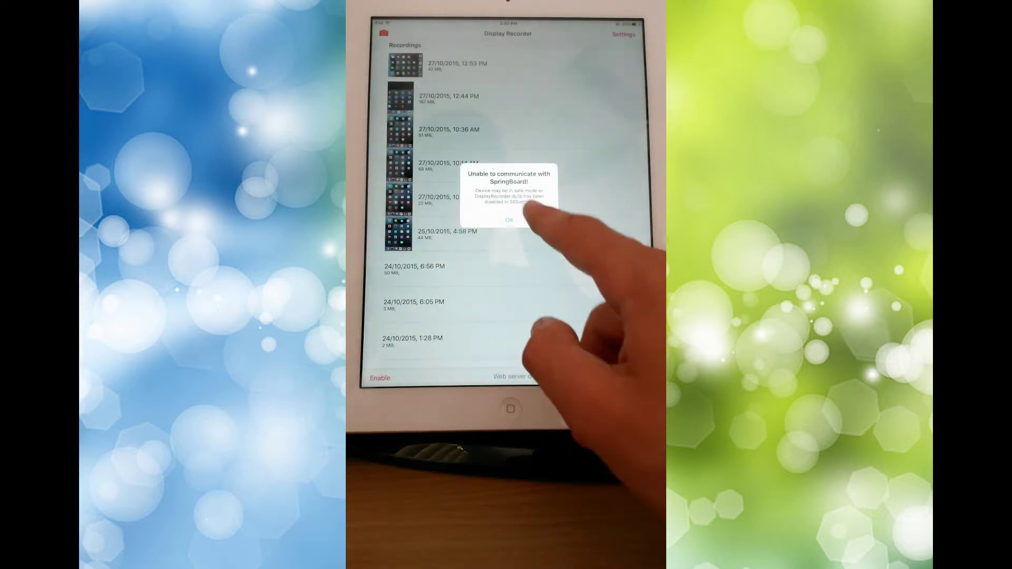
left_click(530, 218)
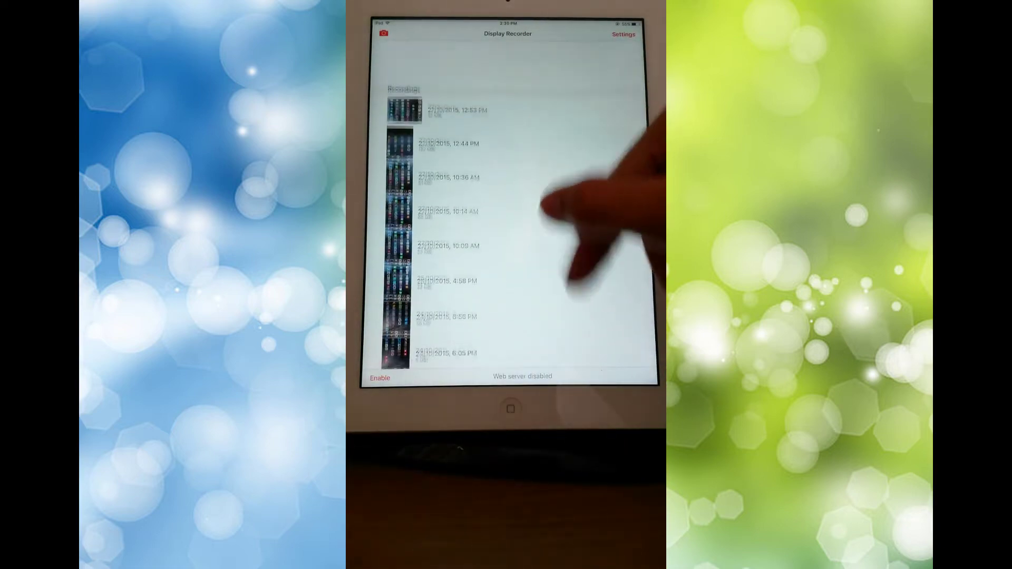
left_click_drag(535, 244, 549, 257)
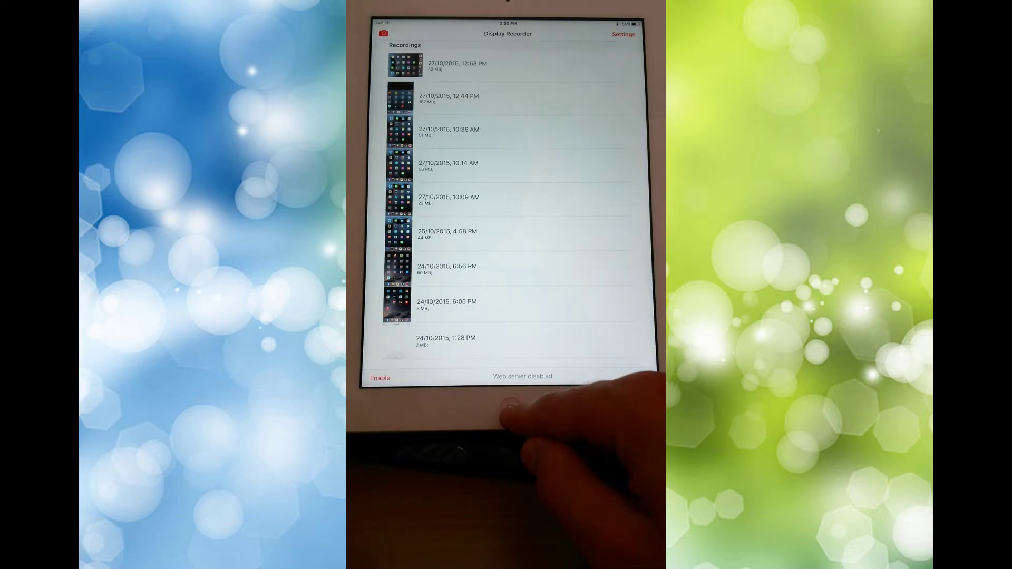
Leave Display Recorder for the home screen, checking the running-apps switcher.
left_click(511, 408)
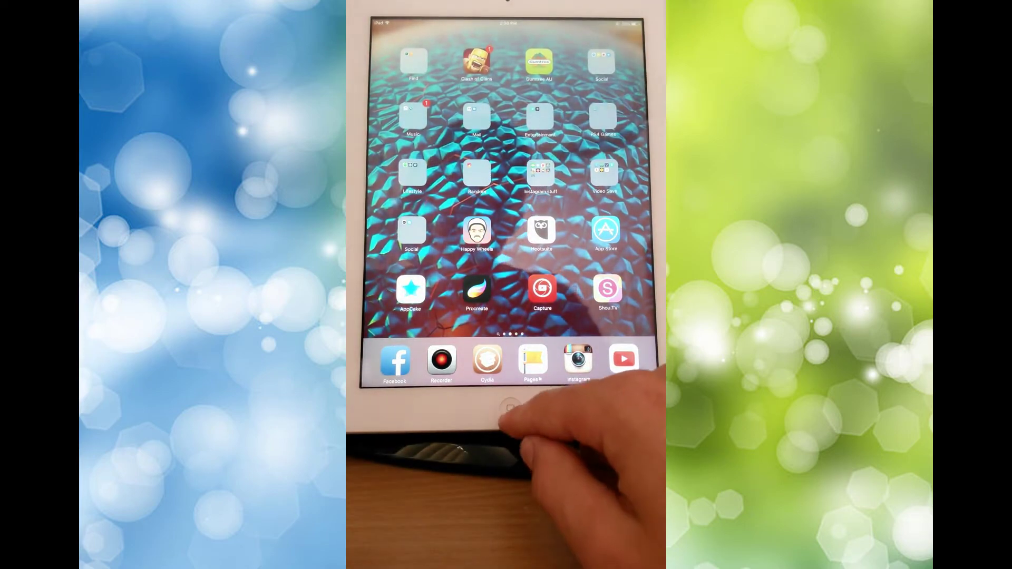
double_click(510, 407)
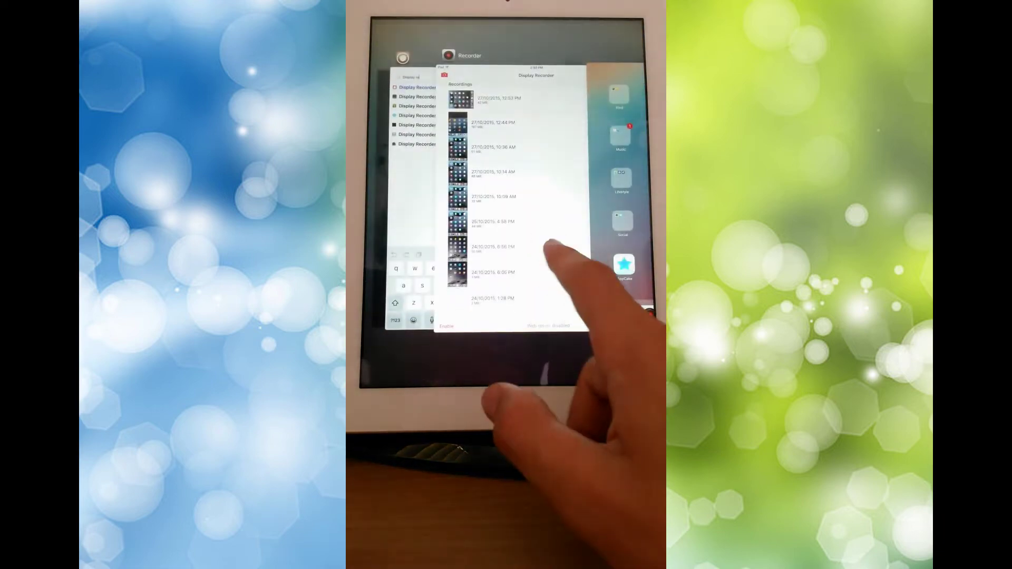
left_click(510, 407)
Record the screen while paging through apps and opening one, then dismiss the completion notice.
left_click(510, 407)
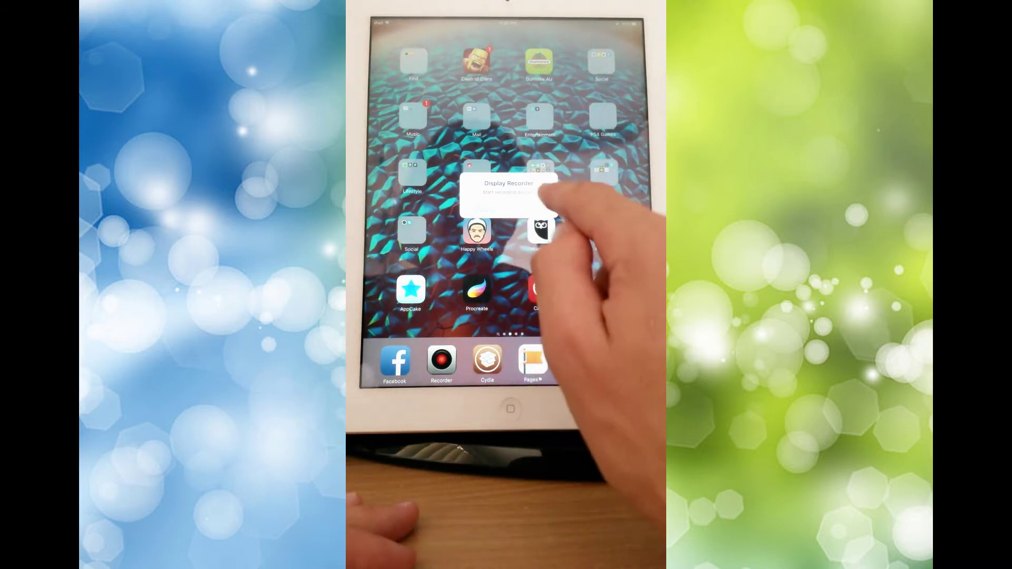
left_click(534, 210)
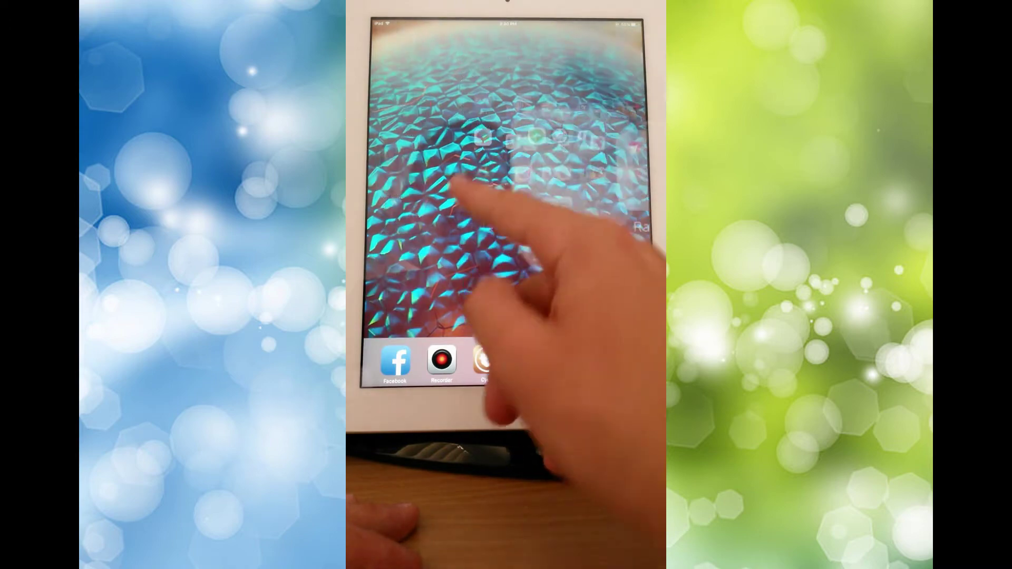
left_click_drag(617, 206, 475, 206)
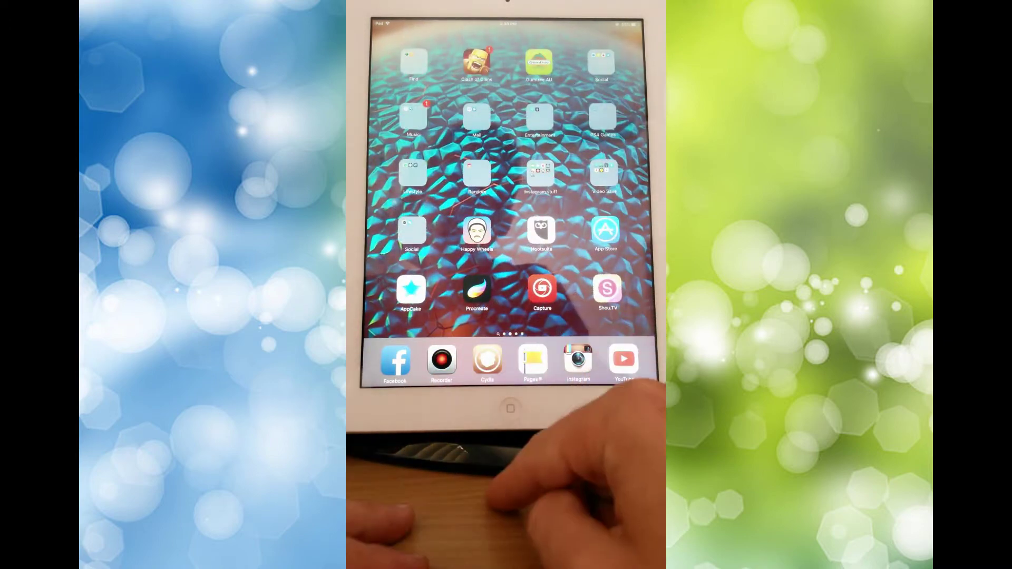
left_click(577, 360)
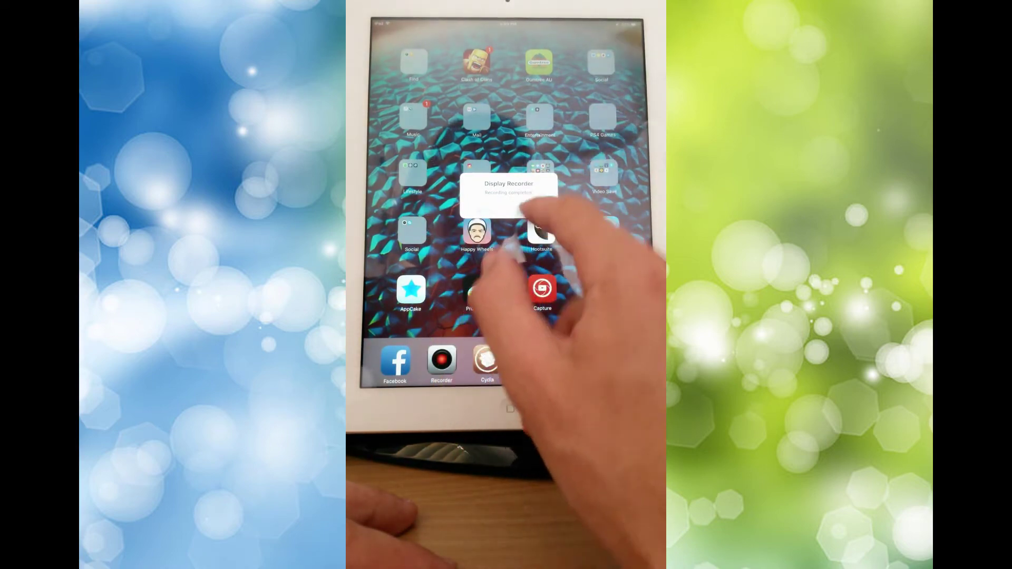
left_click(518, 208)
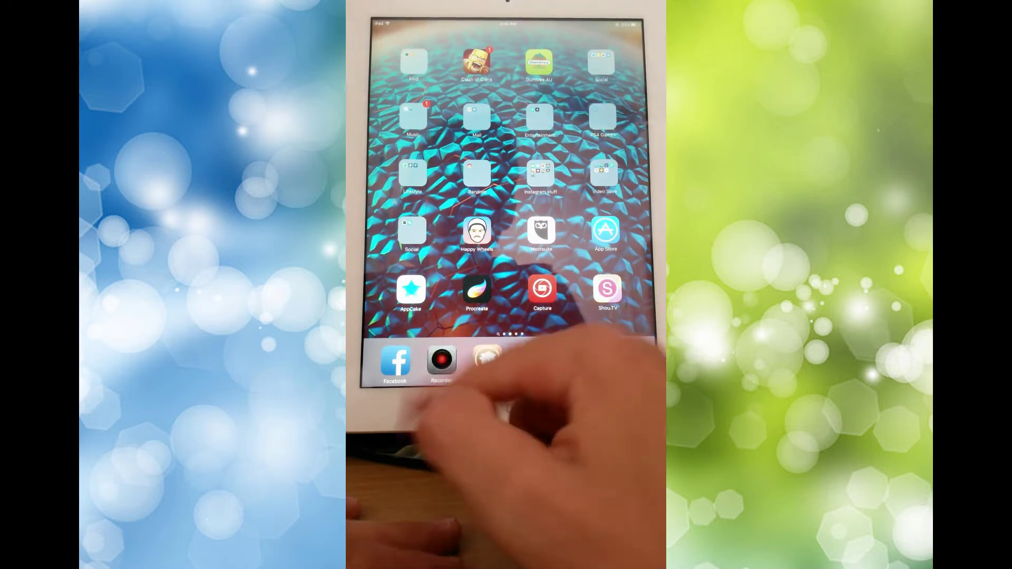
Reopen Display Recorder, dismiss the communication error, and play the newest 31/10/2015 recording.
left_click(441, 359)
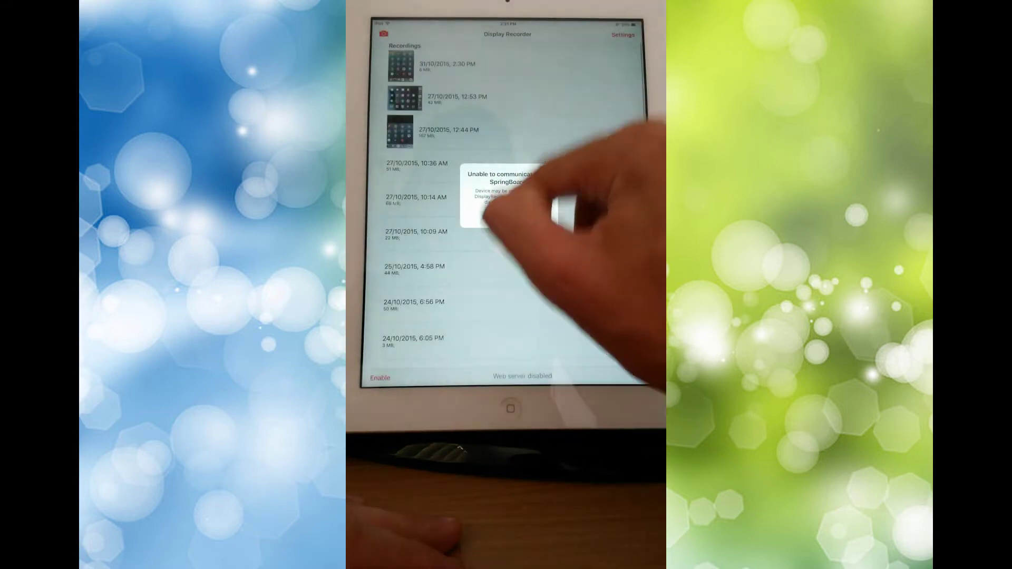
left_click(501, 216)
left_click(448, 65)
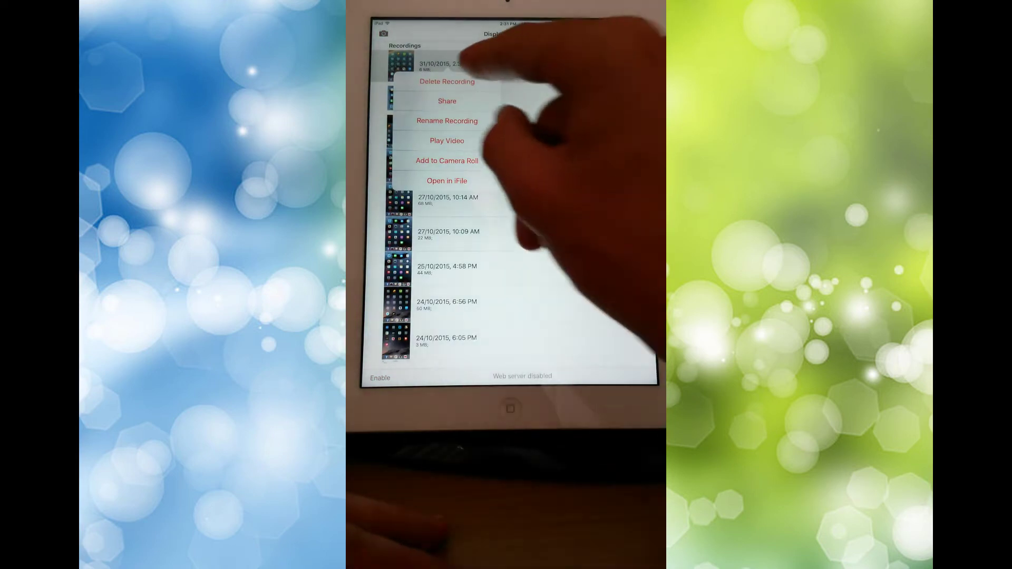
left_click(443, 140)
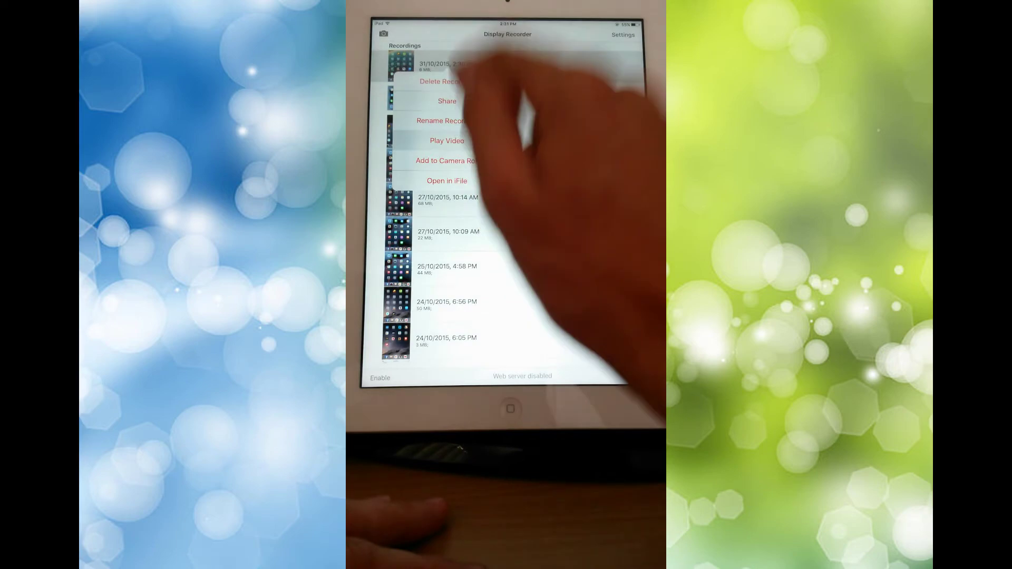